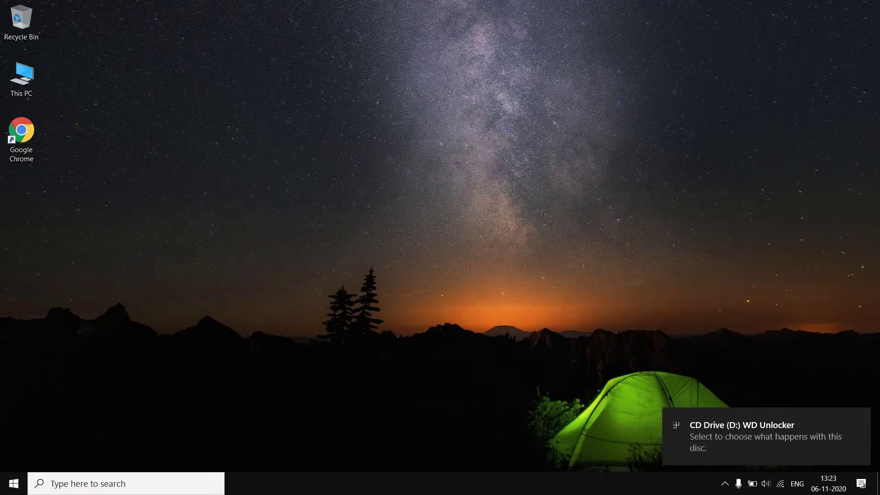
- Open This PC maximized and select the CD Drive (D:) WD Unlocker entry
left_click(21, 78)
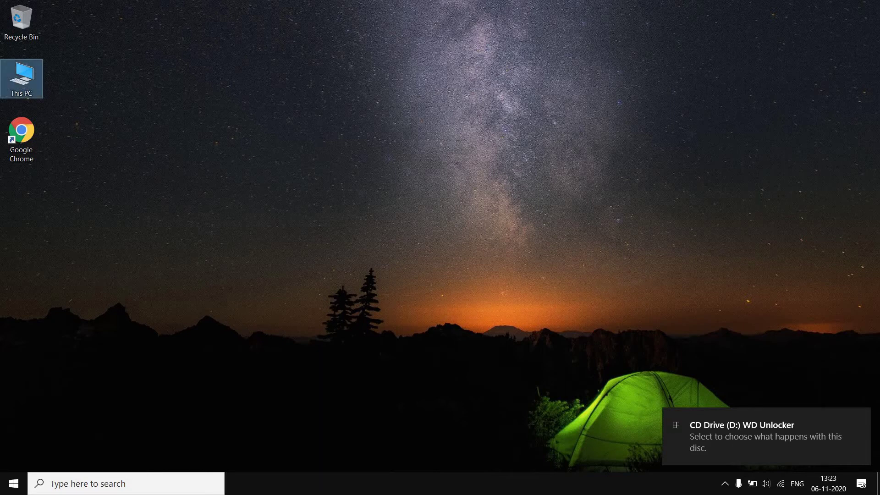
key("Return")
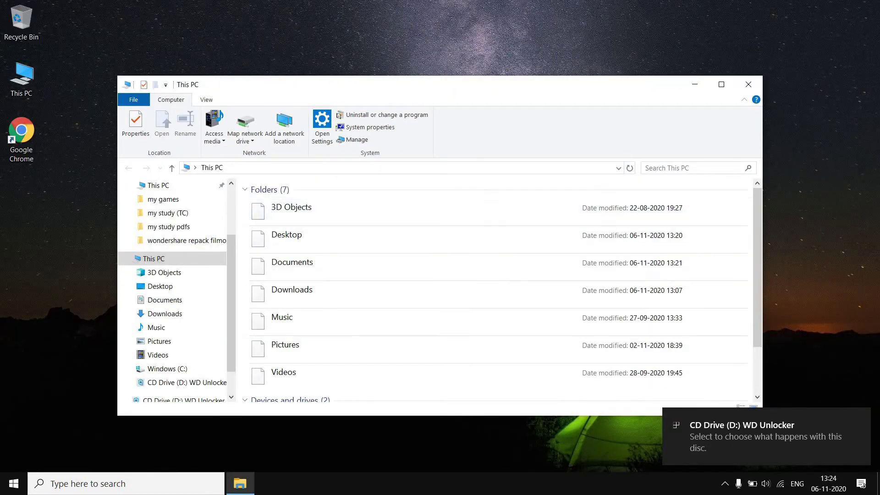
key("super+Up")
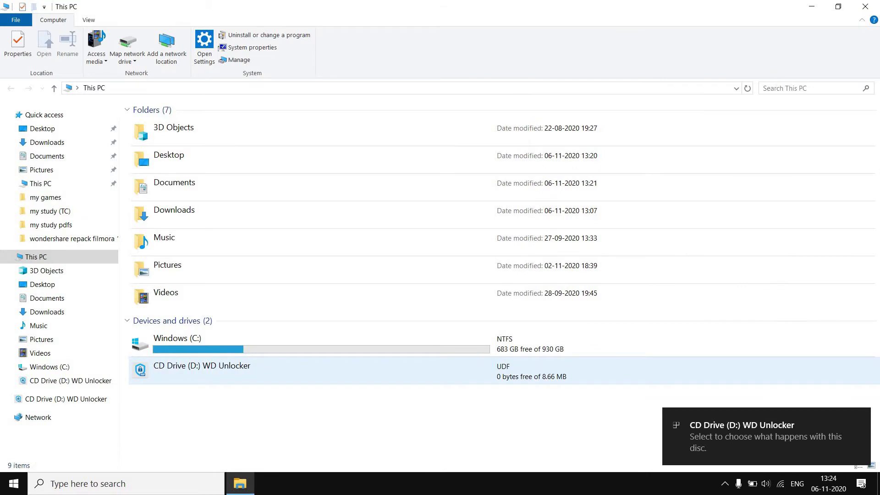
left_click(202, 366)
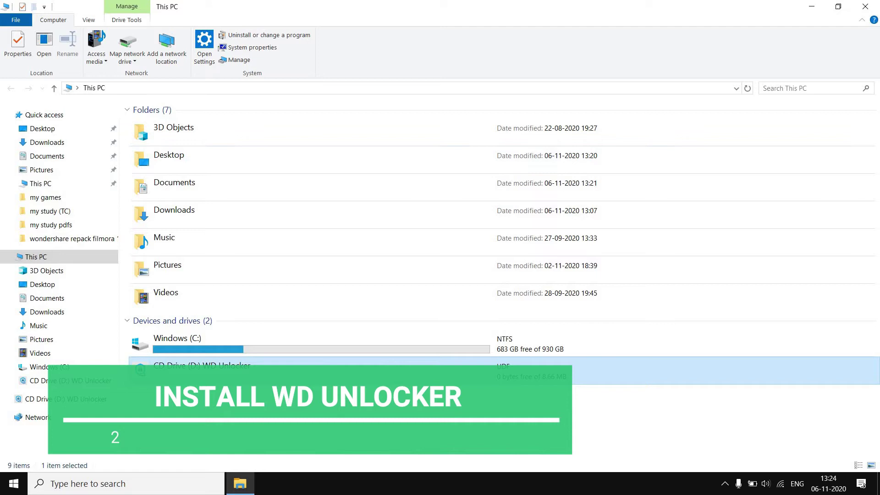
- Close This PC, open WD Discovery from the hidden tray icons and show its Apps list
left_click(865, 7)
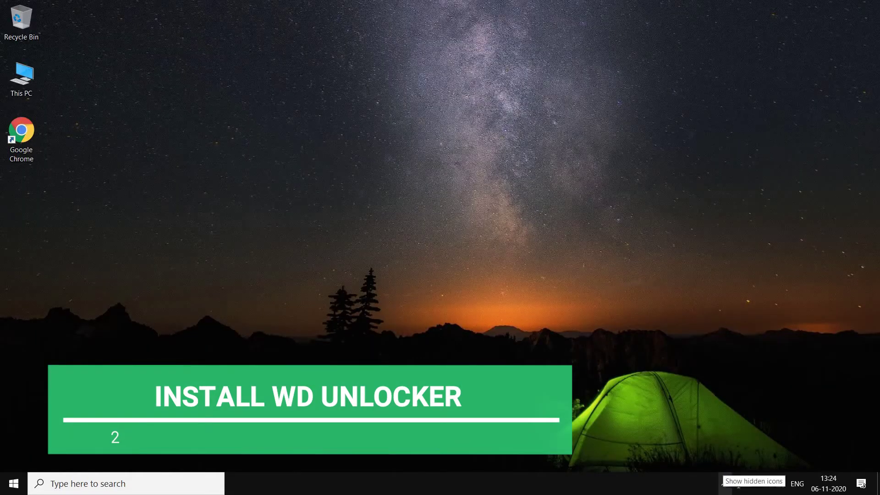
left_click(725, 484)
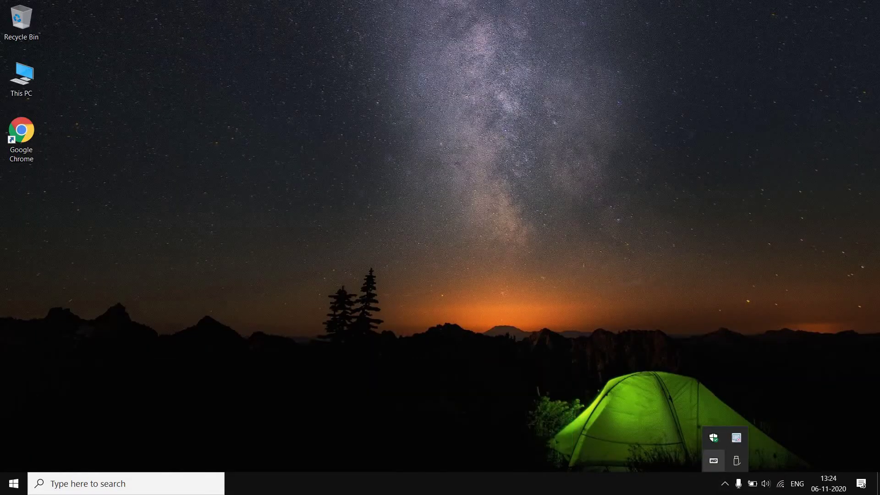
left_click(714, 461)
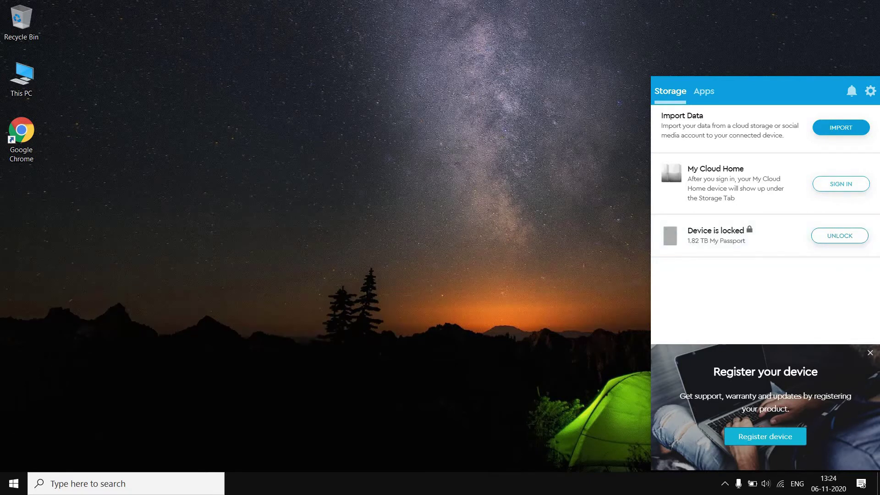
left_click(704, 91)
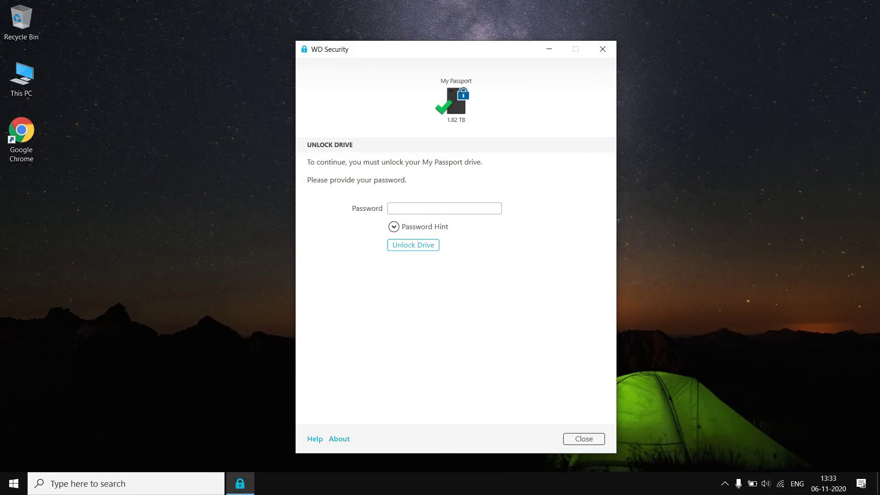
- Enter the drive password to unlock My Passport, then close the My Backup window
type("••••••••••")
key("Return")
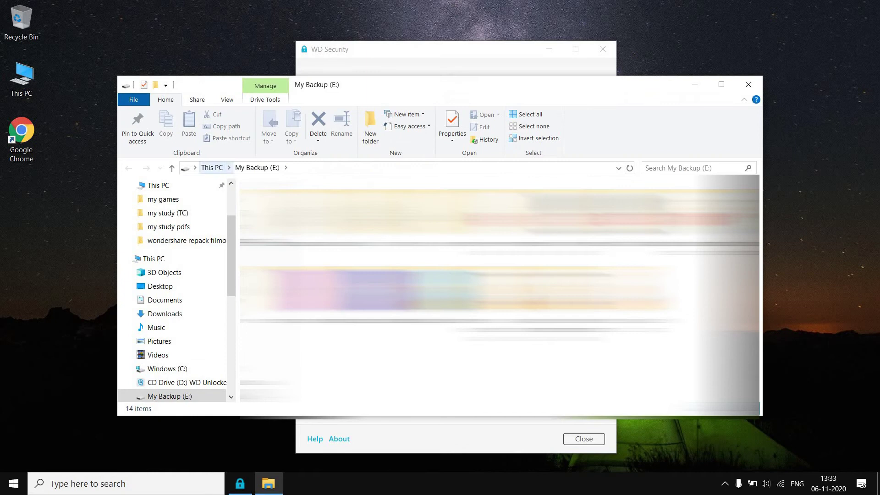
left_click(748, 85)
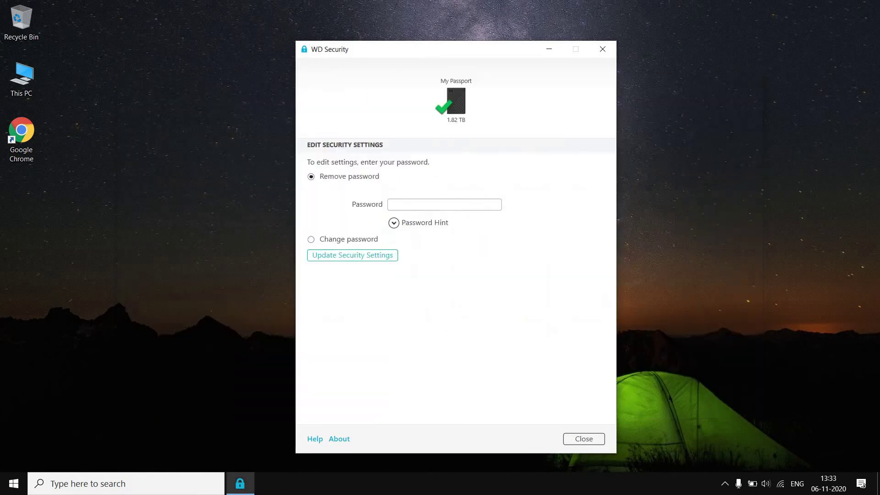
- Check in This PC that My Backup (E:) is mounted, then close Explorer
double_click(21, 77)
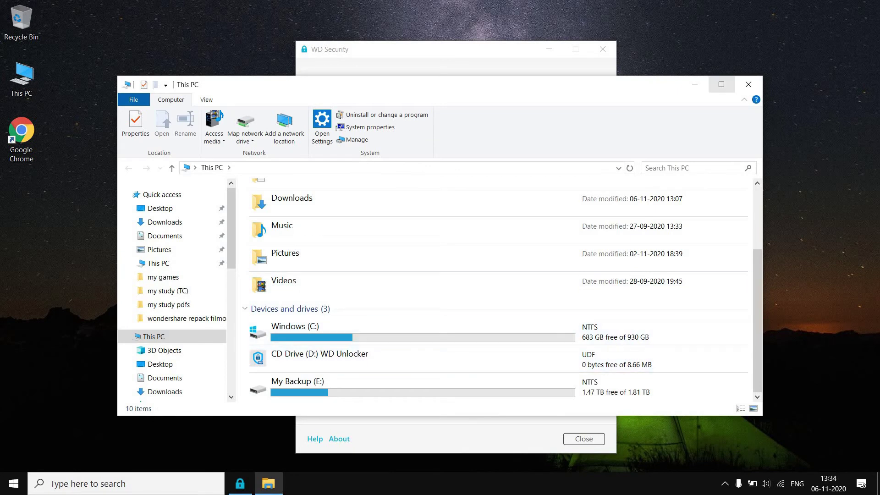
left_click(722, 84)
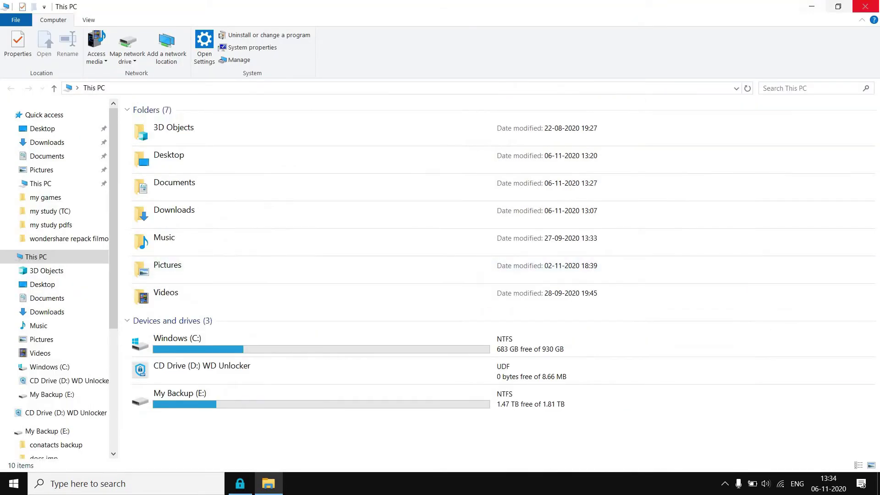
left_click(865, 6)
right_click(145, 219)
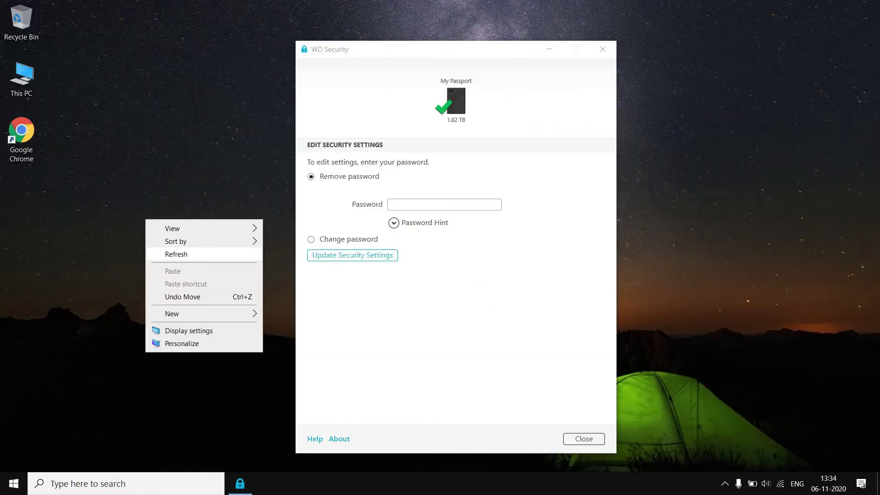
key("Escape")
- Minimize WD Security, reopen WD Discovery from the tray and open My Backup (E:) drive options
left_click(550, 49)
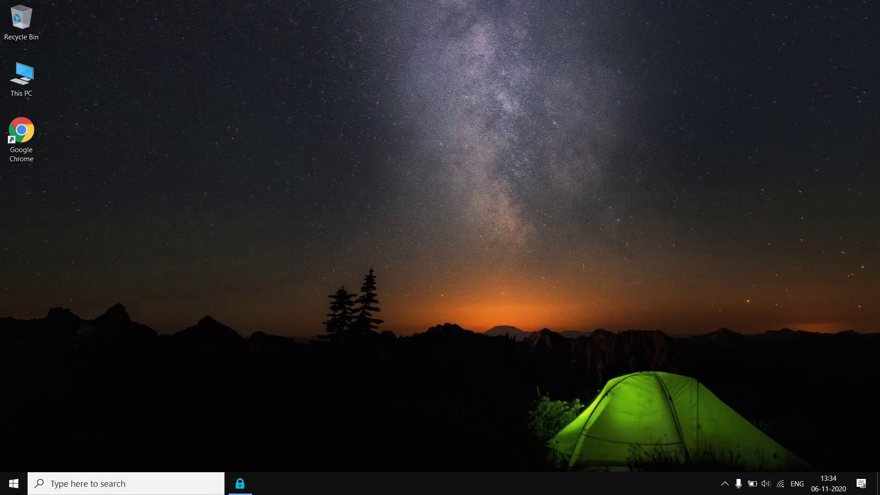
left_click(725, 484)
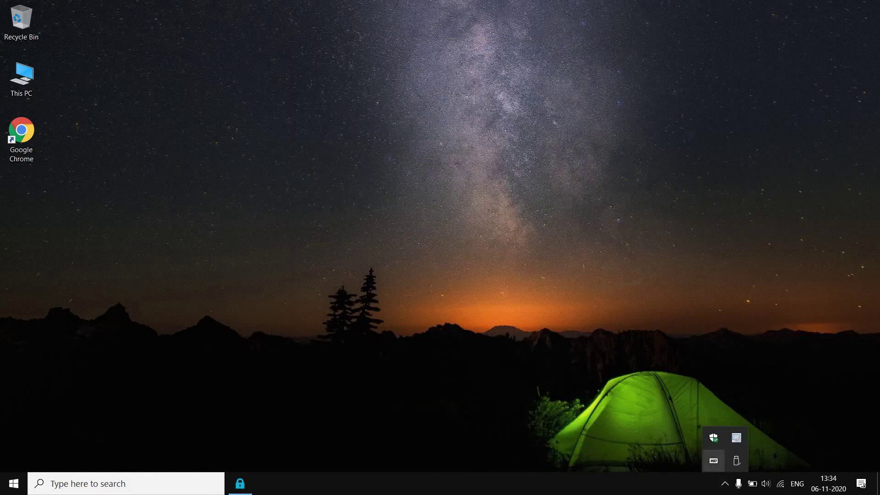
left_click(714, 461)
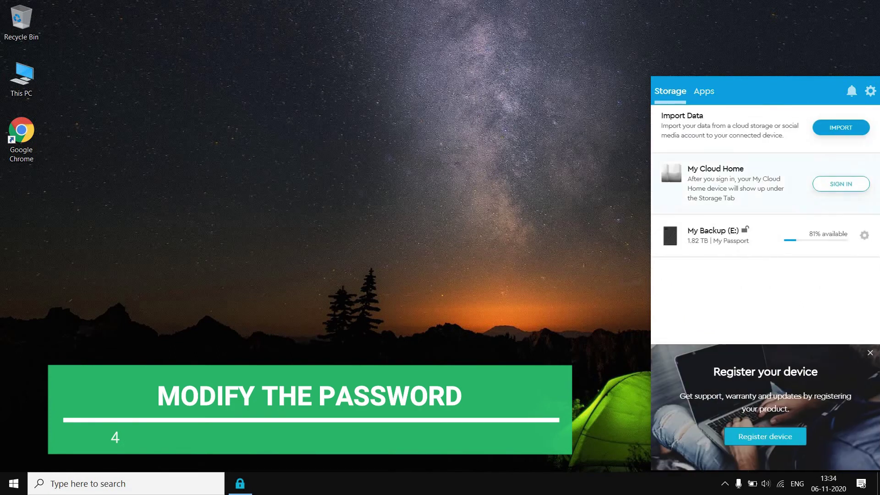
mouse_move(744, 224)
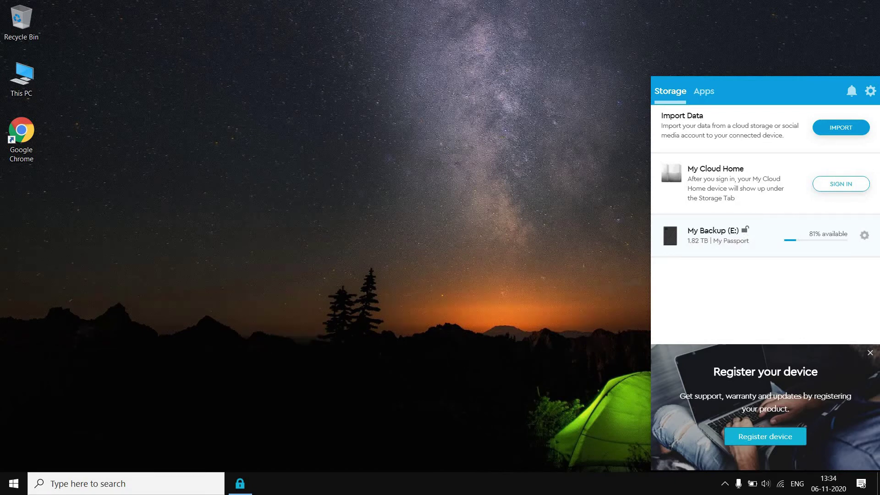
left_click(865, 235)
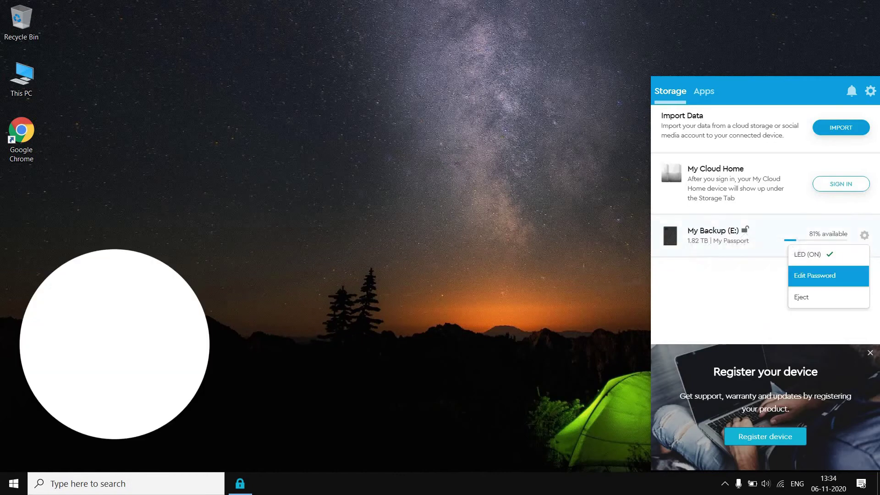
- Choose Edit Password > Remove Password and confirm with the drive's current password
left_click(815, 275)
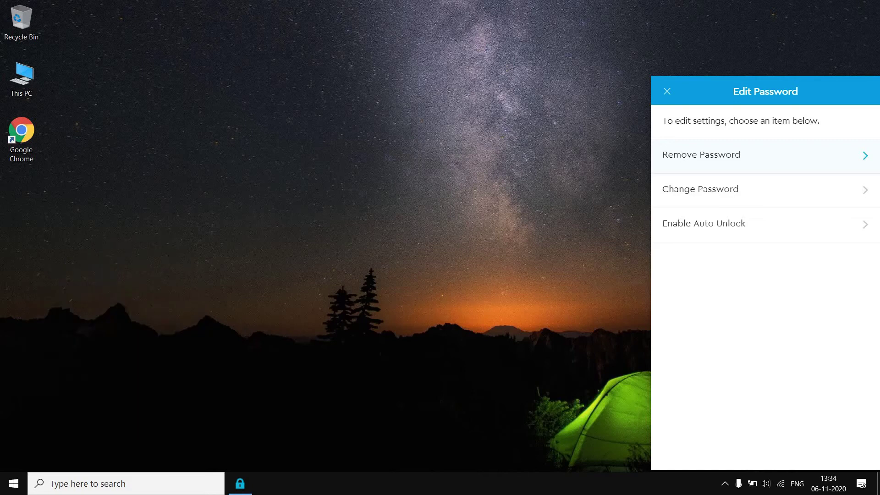
left_click(701, 155)
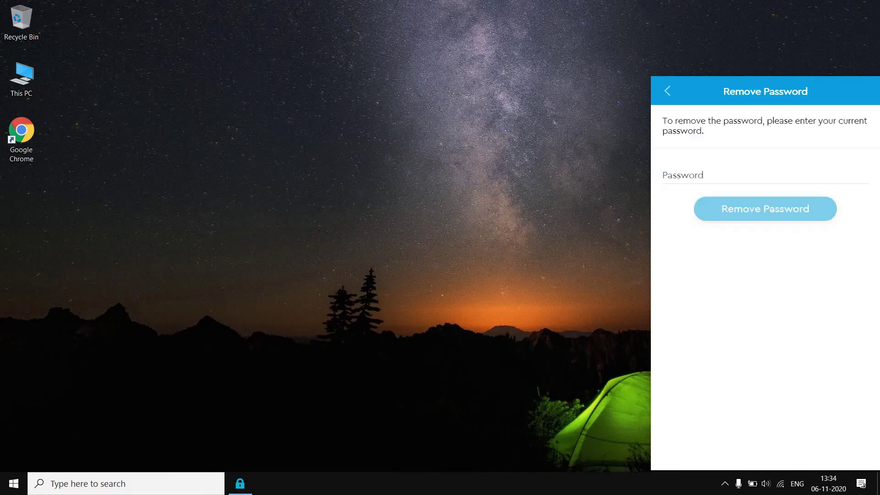
left_click(734, 175)
type("•••••••")
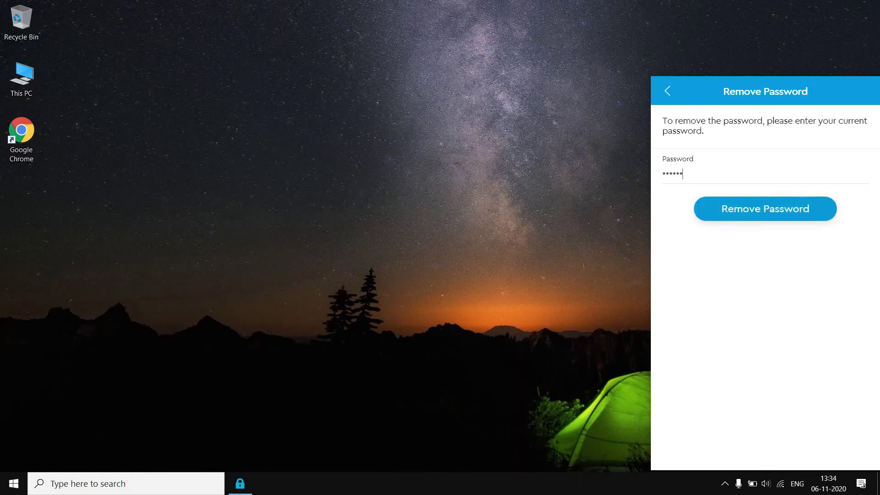
type("•••")
key("Return")
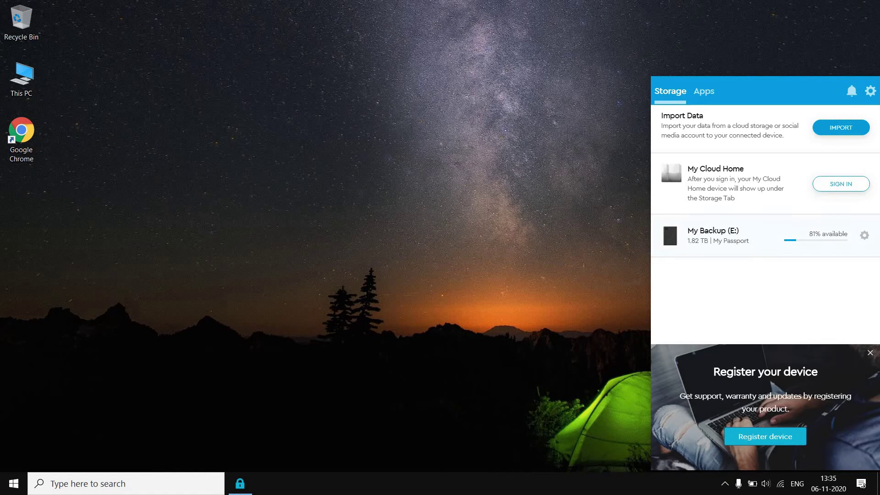
- Choose Set Password for My Backup (E:), entering the new password in Password and Verify Password
left_click(864, 236)
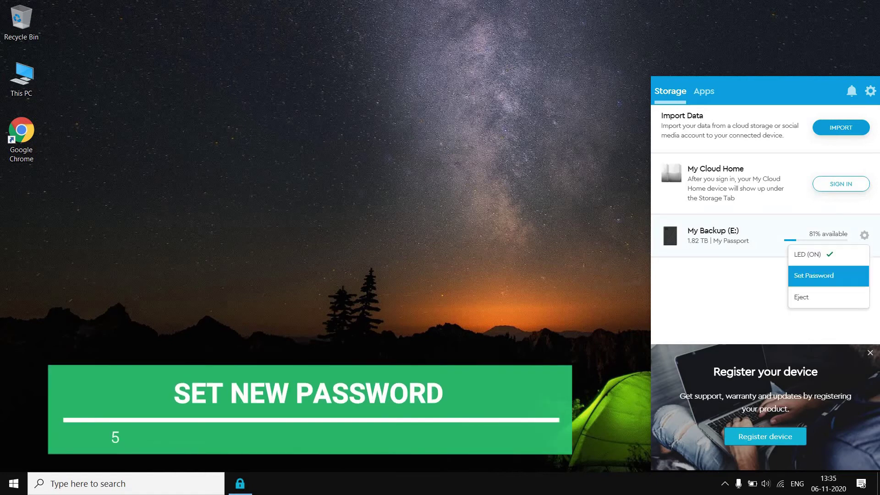
left_click(814, 276)
left_click(733, 174)
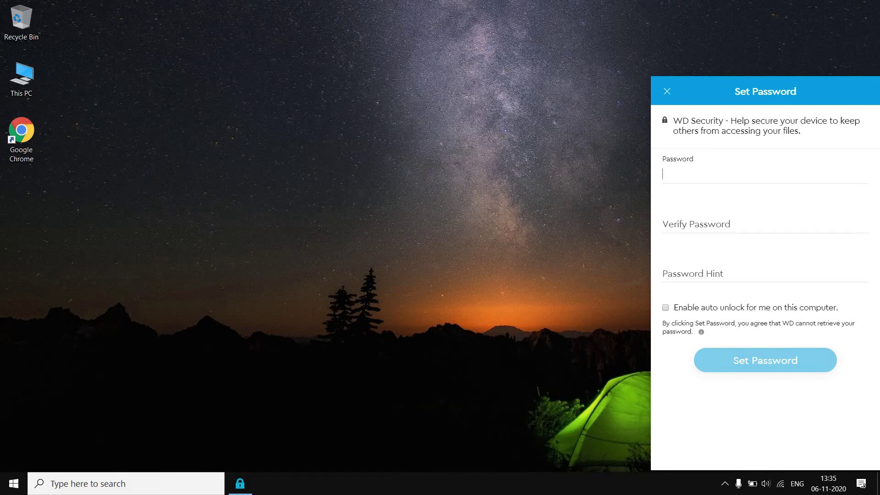
type("••••••••••")
left_click(697, 223)
type("•••••••")
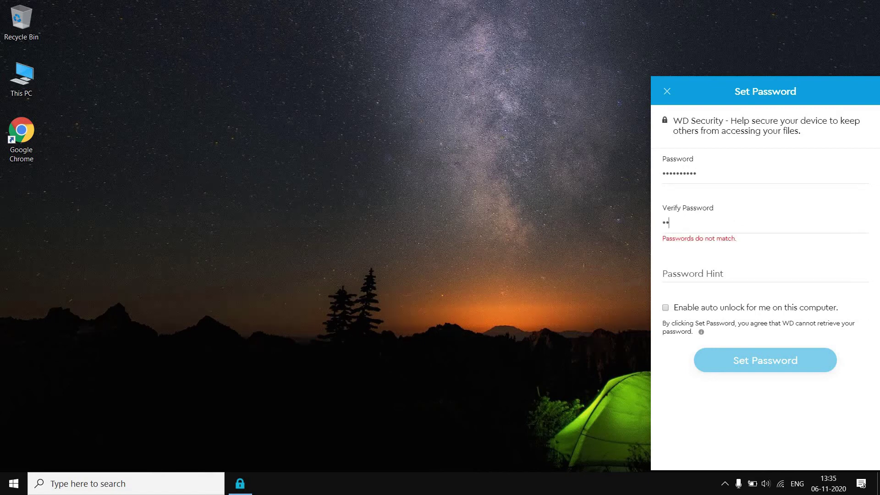
type("•••")
key("Return")
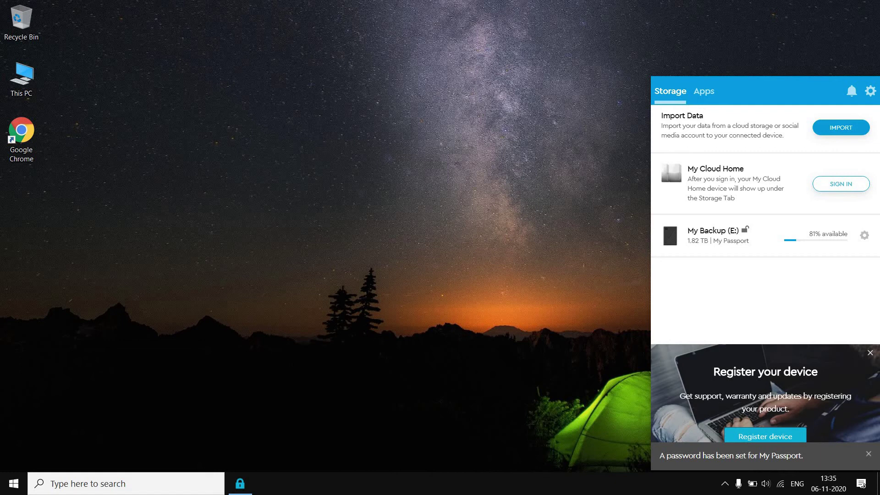
- Dismiss the WD Discovery panel using the tray chevron
left_click(724, 483)
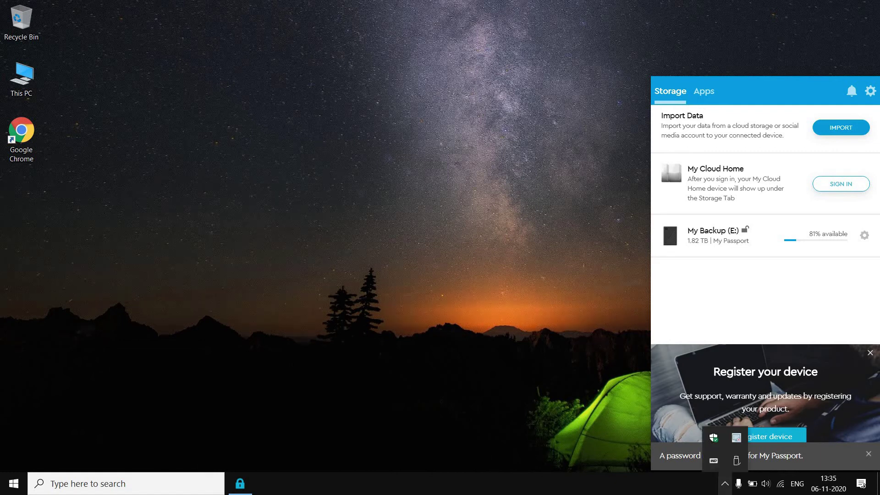